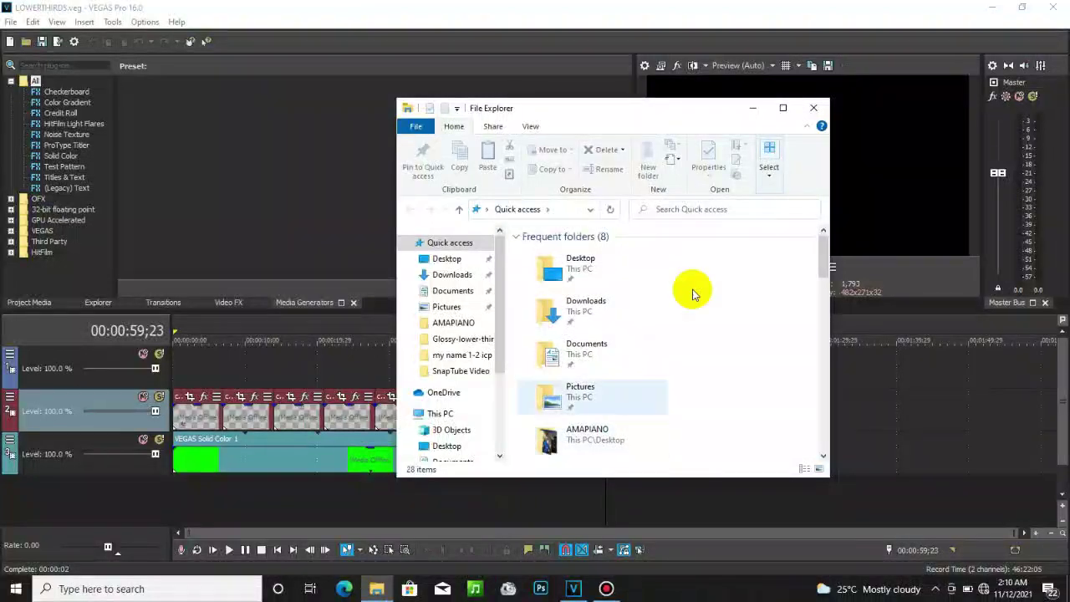
- Add the LOWERTHIRDS green-screen video from File Explorer's recent files to the first track, past the existing clips
drag(821, 265, 745, 358)
scroll(802, 331, down, 4)
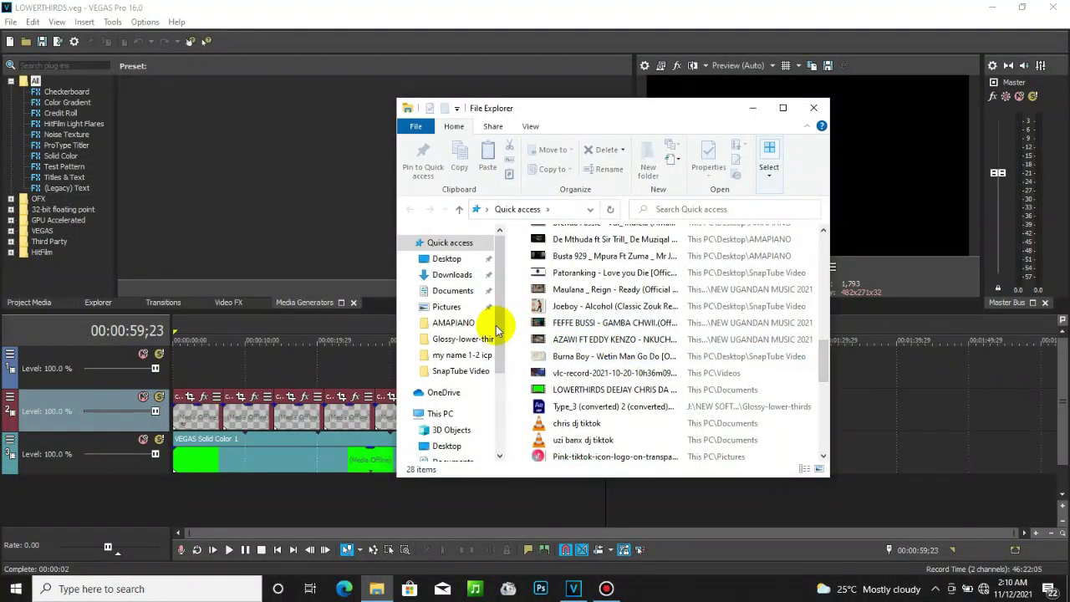
scroll(490, 326, down, 1)
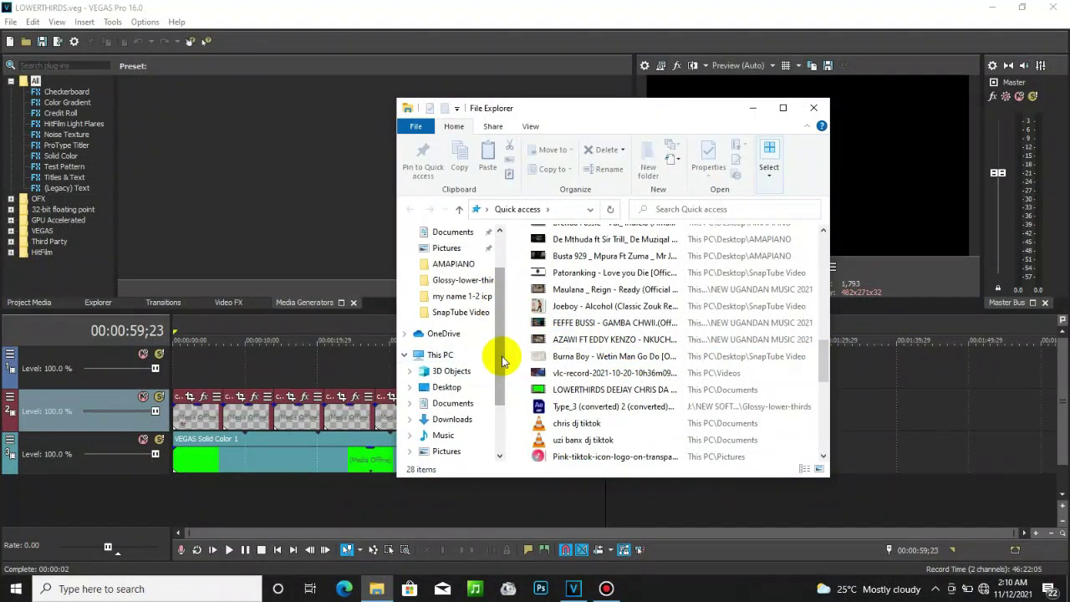
drag(499, 354, 501, 400)
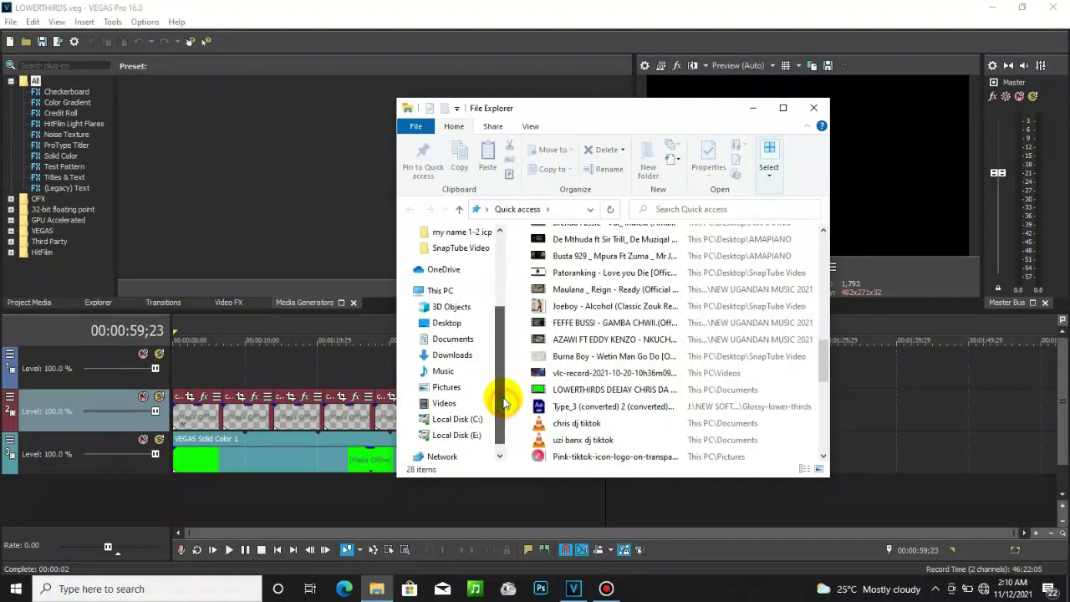
click(564, 392)
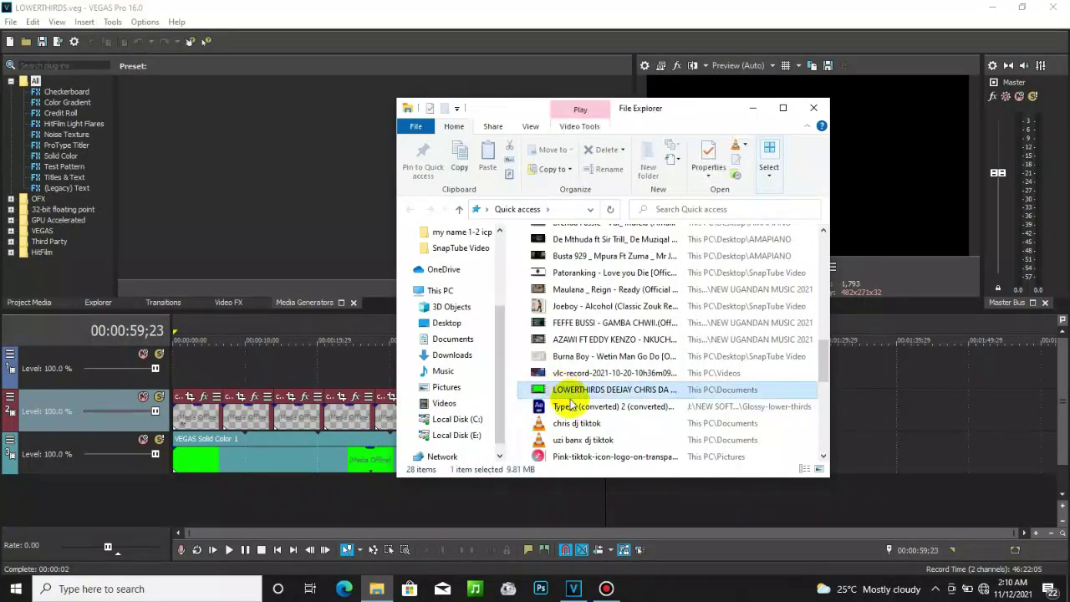
click(608, 590)
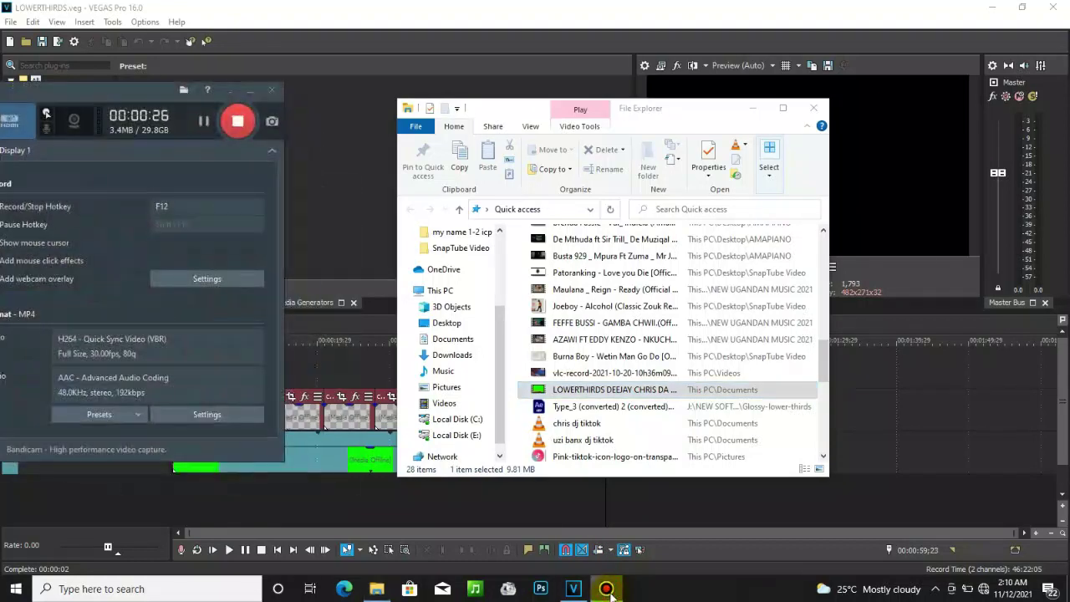
click(608, 591)
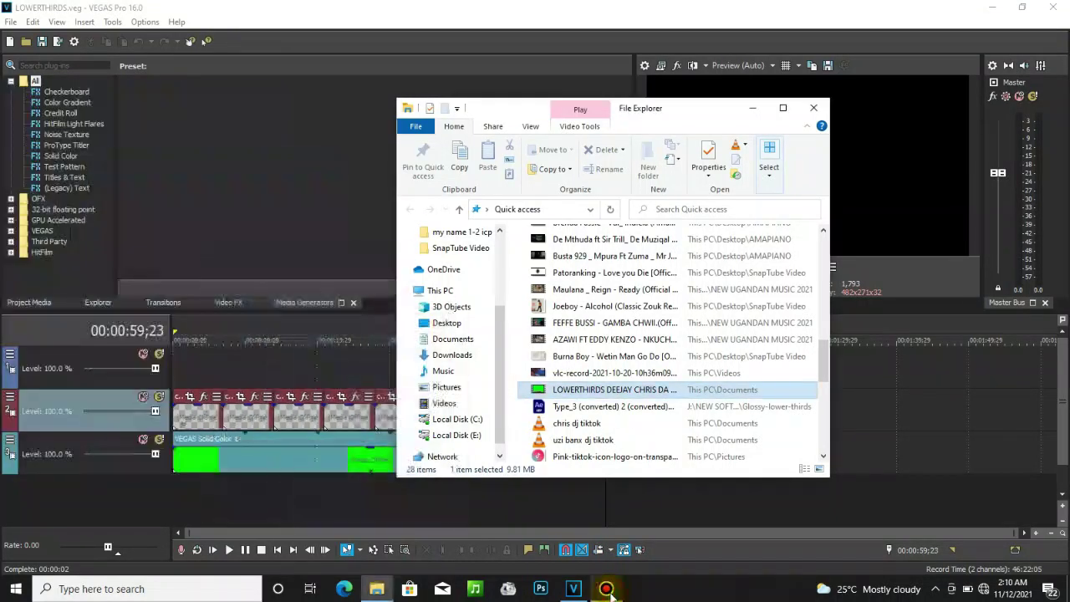
drag(618, 393, 909, 365)
scroll(909, 364, down, 3)
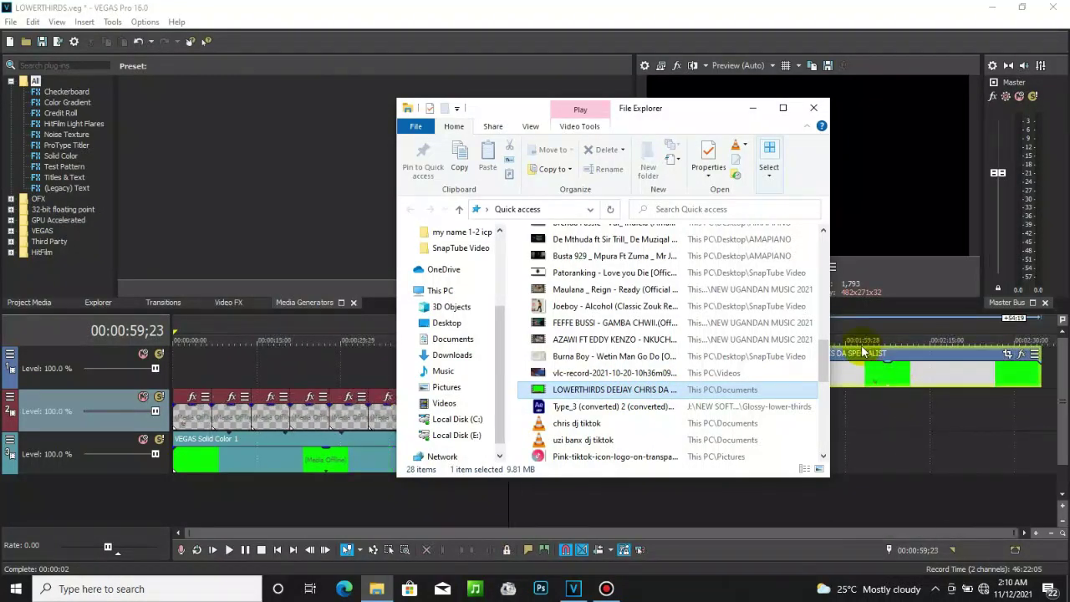
click(753, 108)
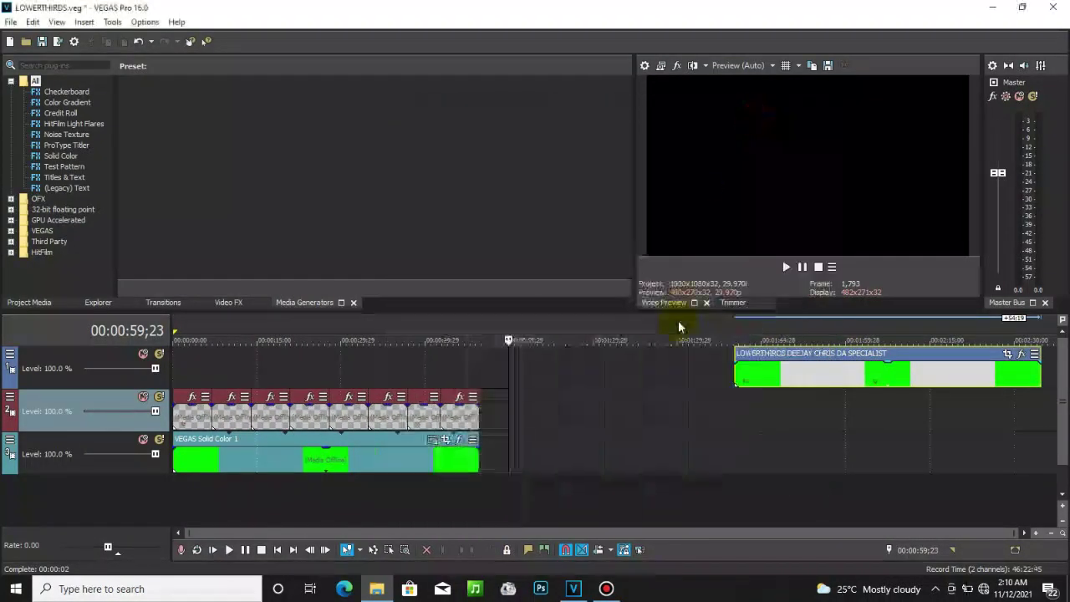
- Play the lower-thirds clip from its start and widen the video preview area
click(729, 400)
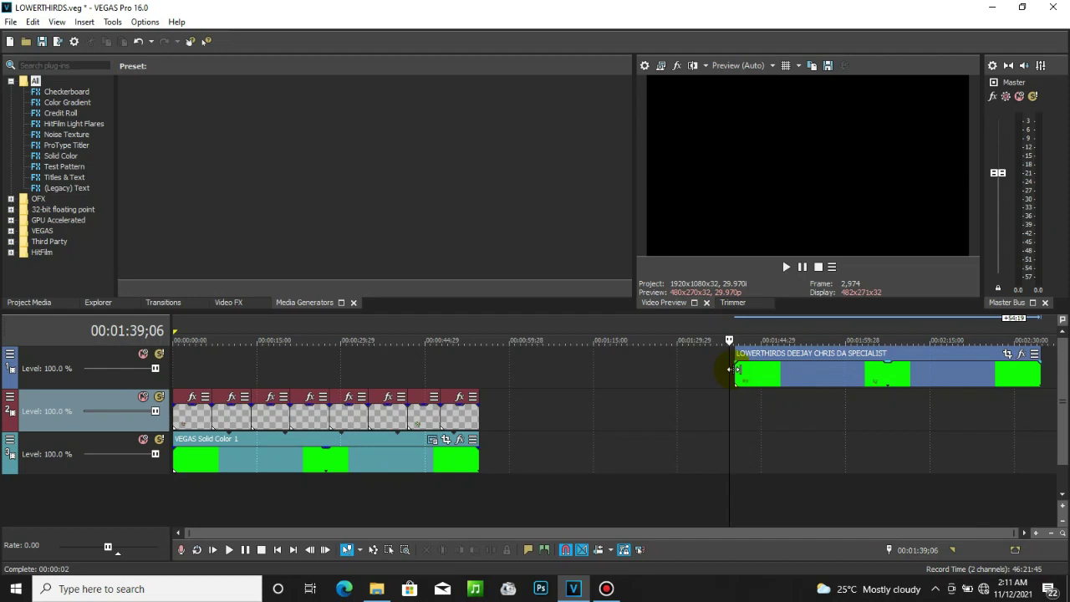
click(732, 370)
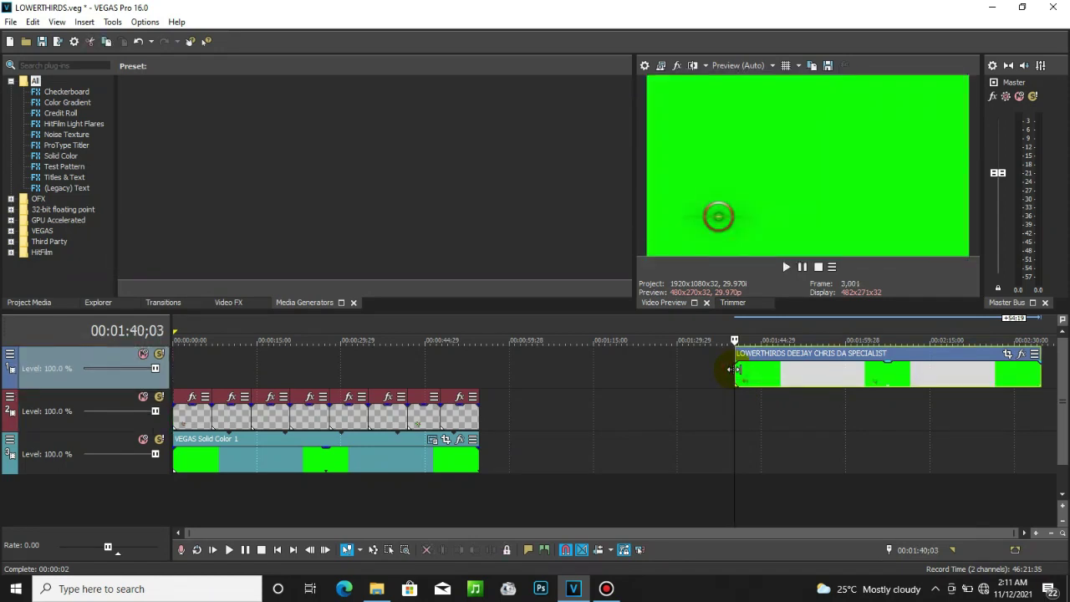
key(space)
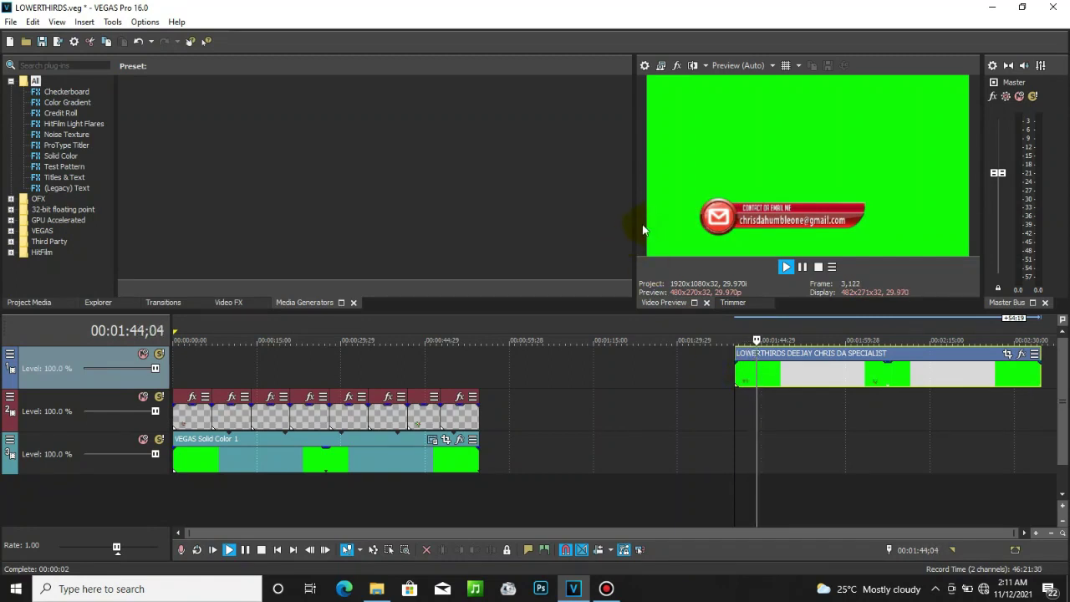
drag(637, 220, 296, 174)
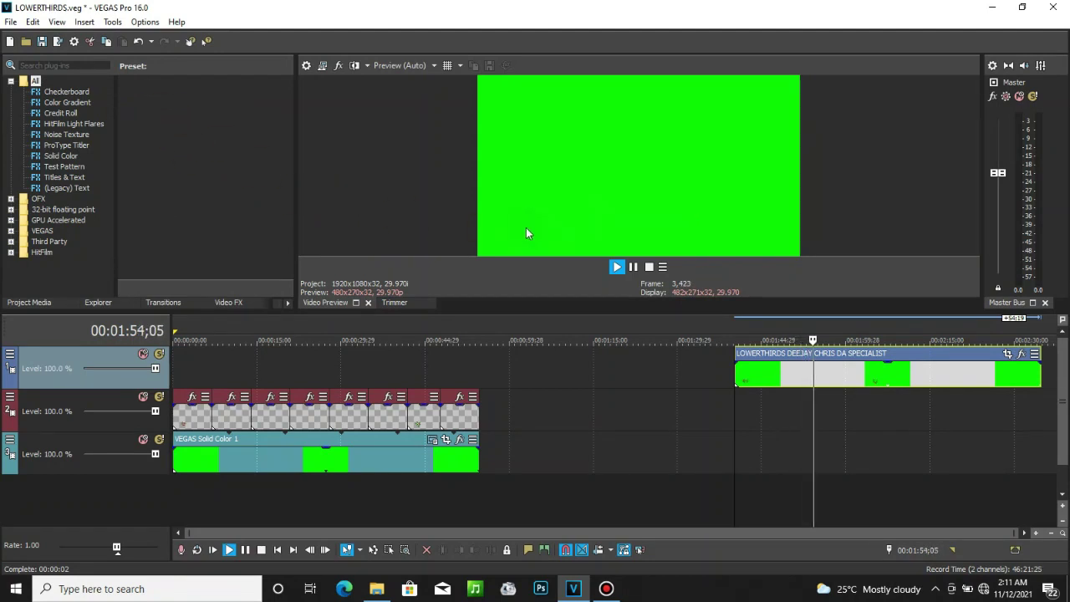
key(space)
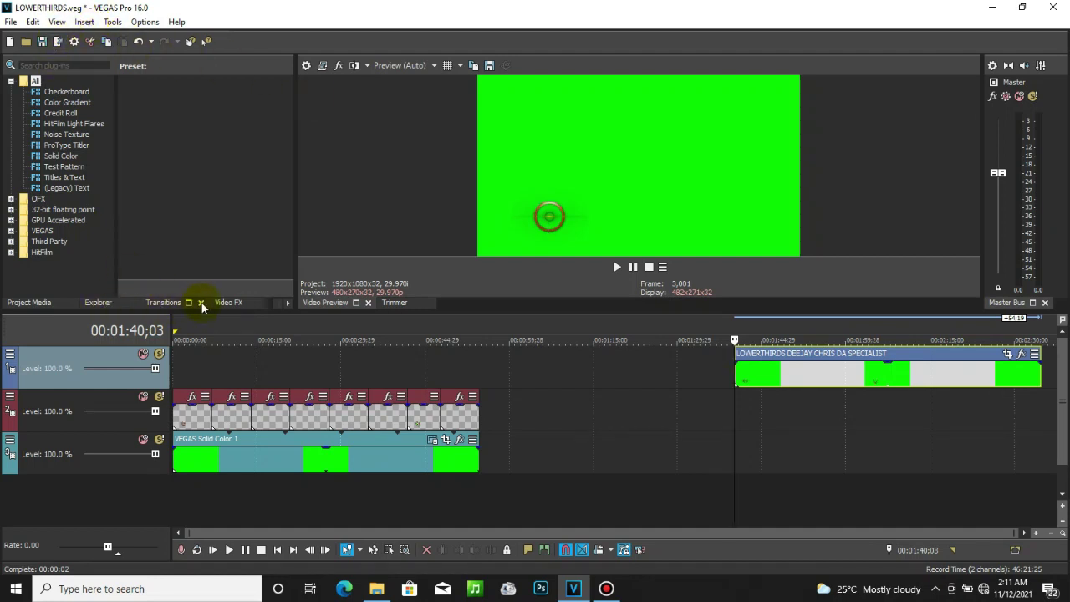
- Apply the Default preset of the Chroma Keyer video effect to the lower-thirds clip
click(224, 303)
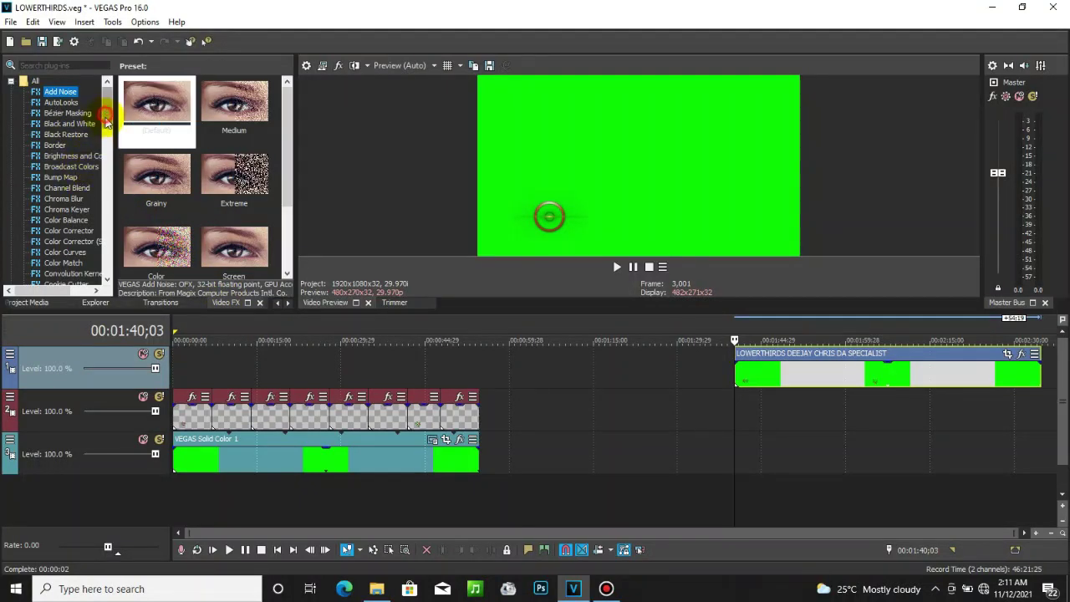
scroll(107, 121, down, 3)
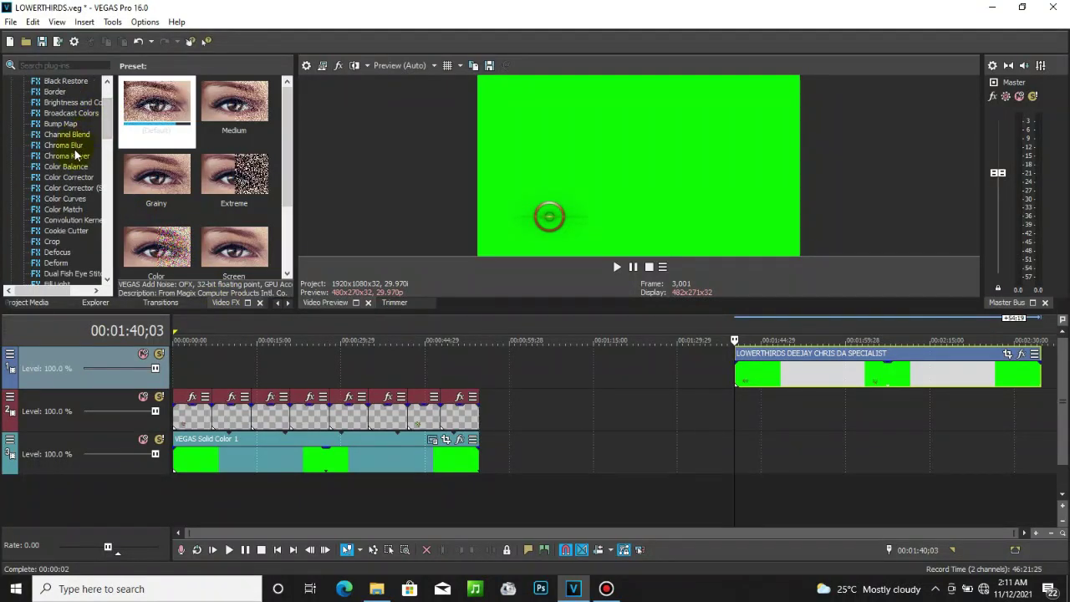
click(46, 157)
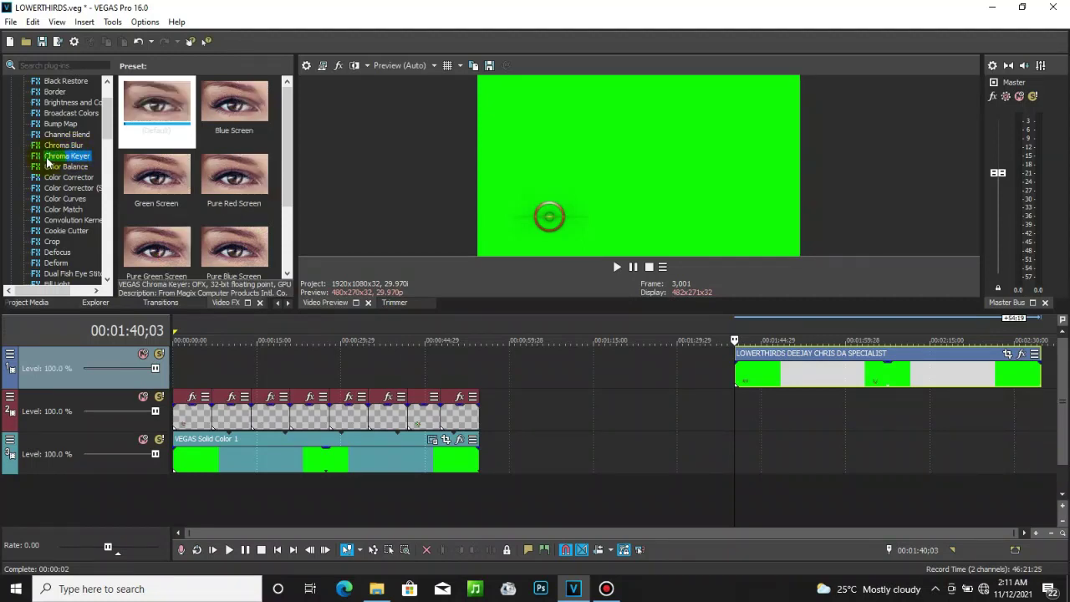
drag(125, 107, 739, 287)
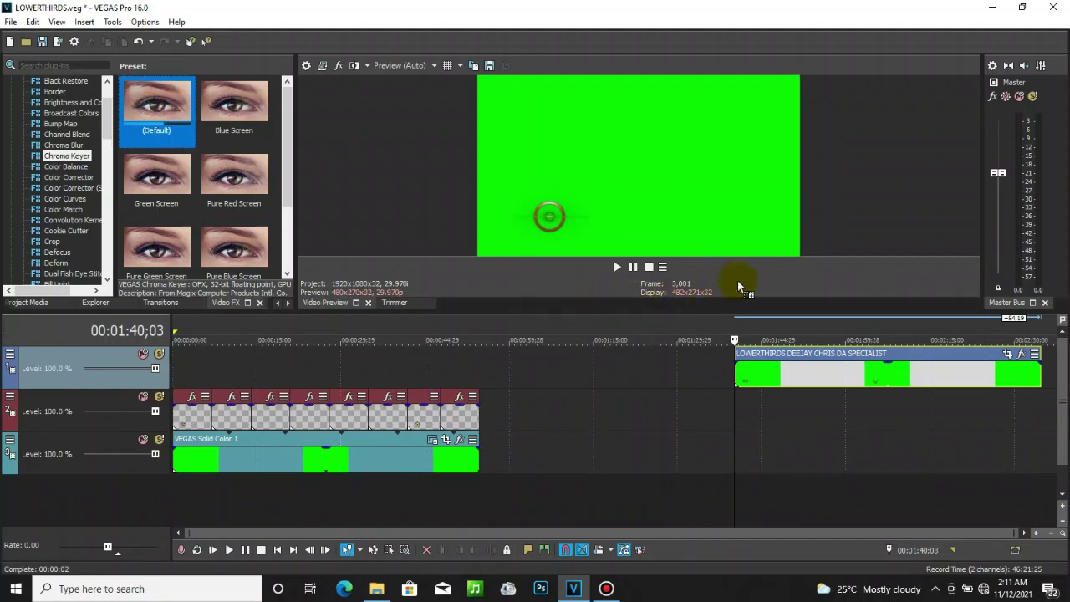
drag(779, 332, 799, 373)
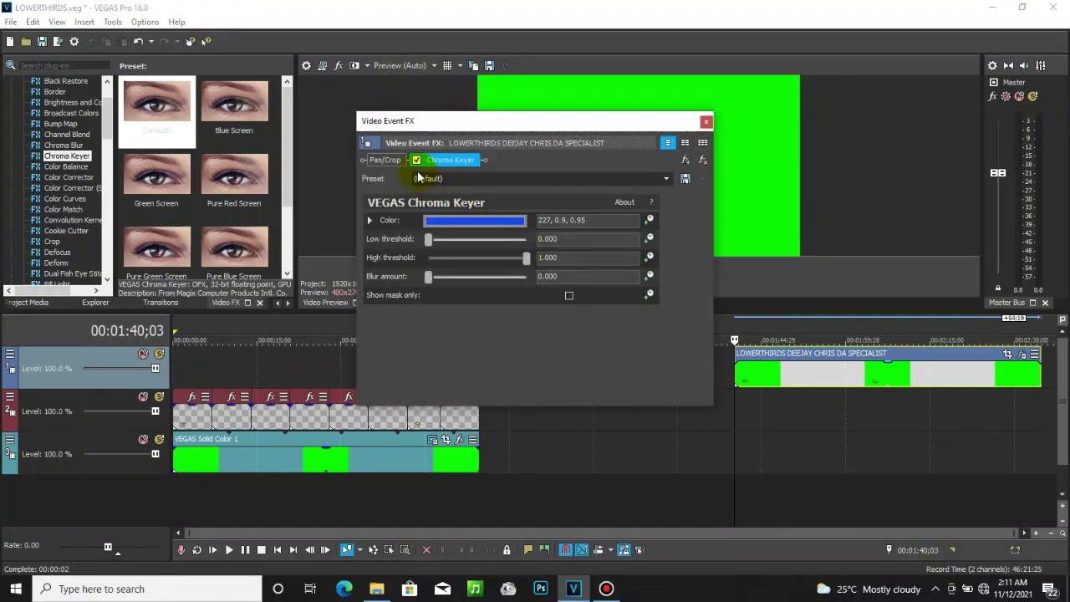
- Set the Chroma Keyer colour to the clip's green background, 118, 1.0, 0.99, and play the keyed clip
click(464, 223)
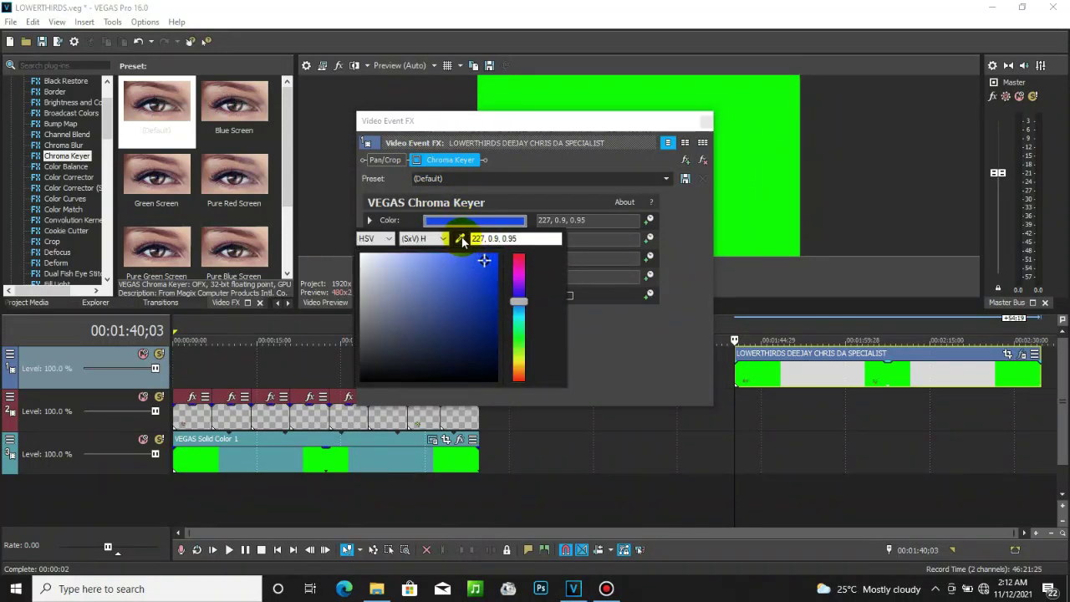
click(761, 190)
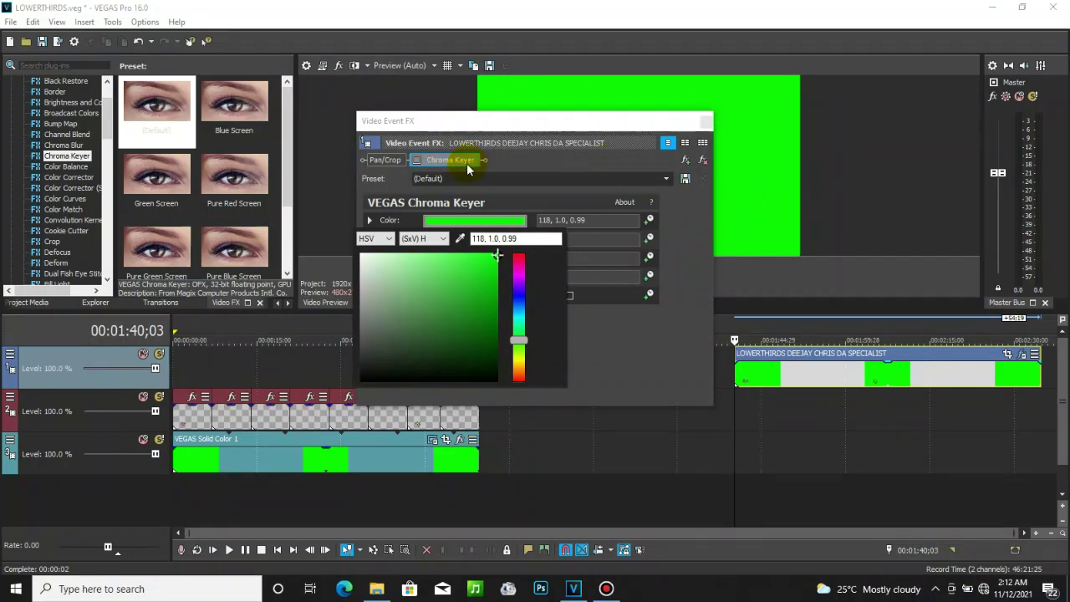
click(417, 161)
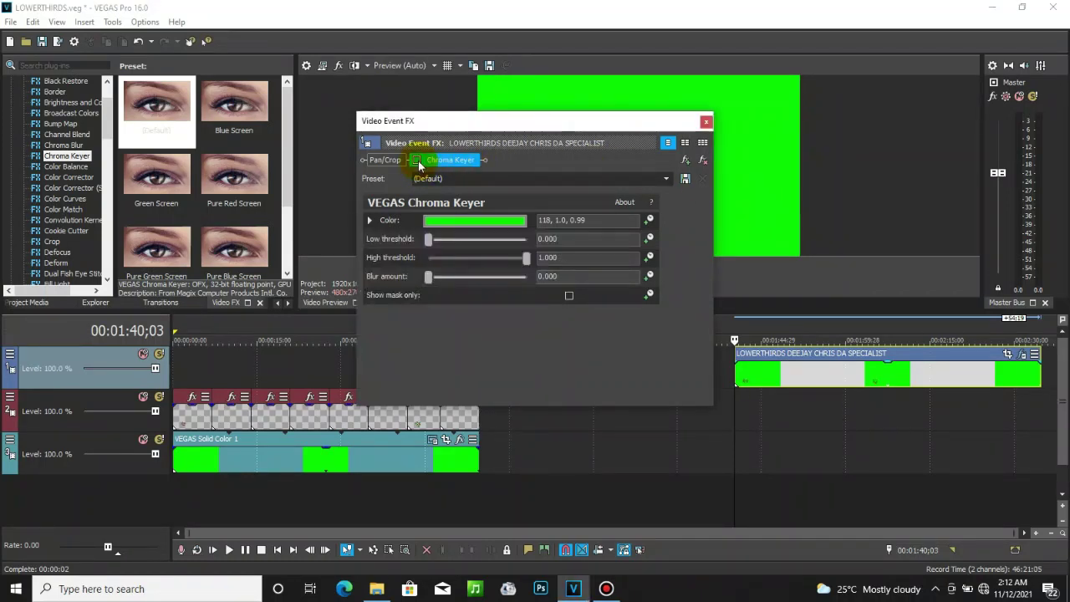
click(706, 122)
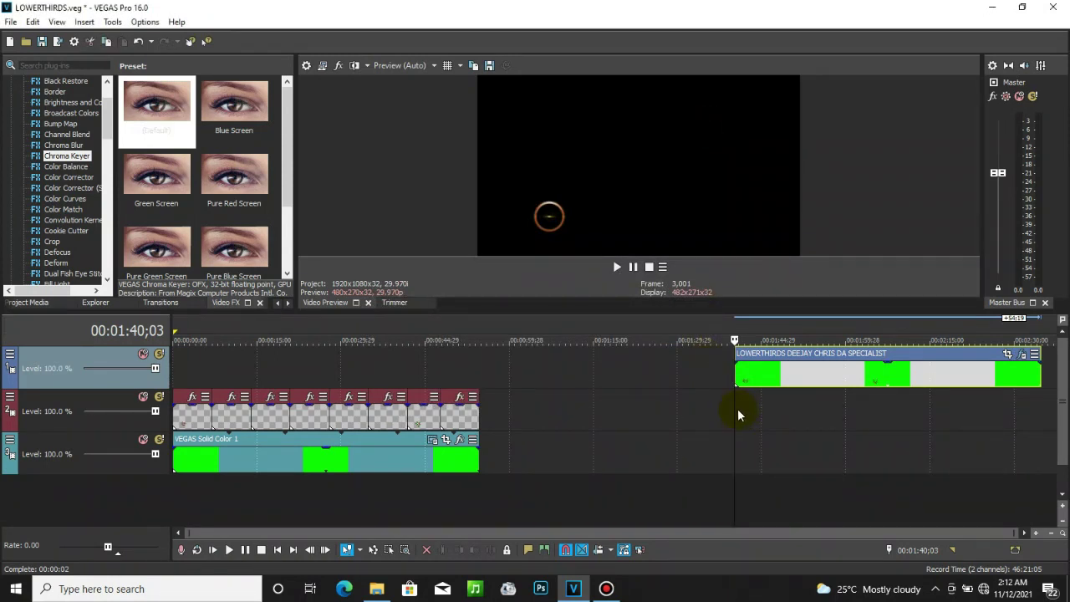
key(space)
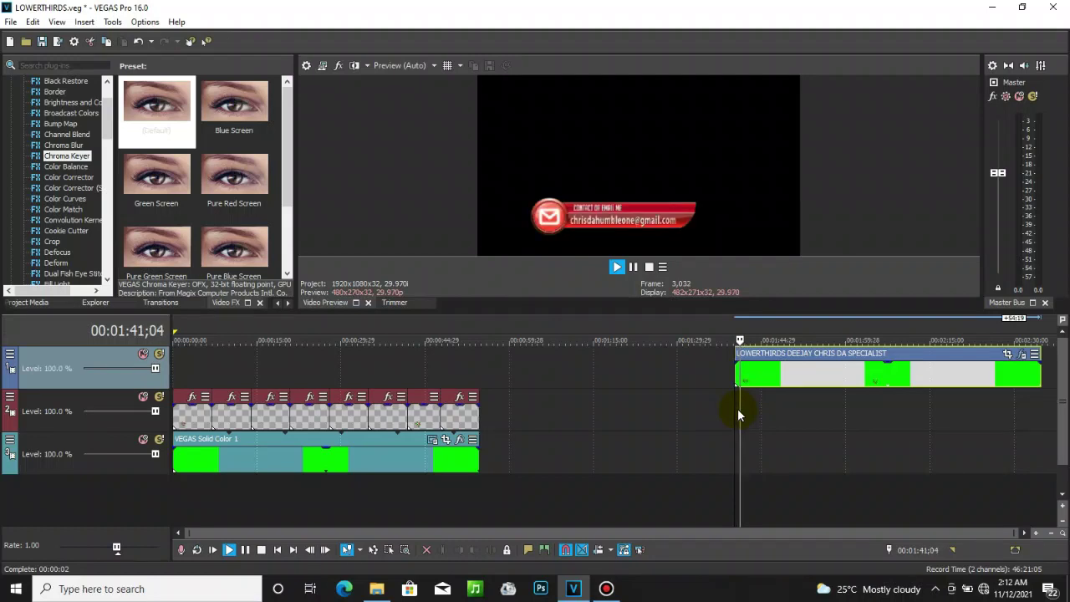
key(space)
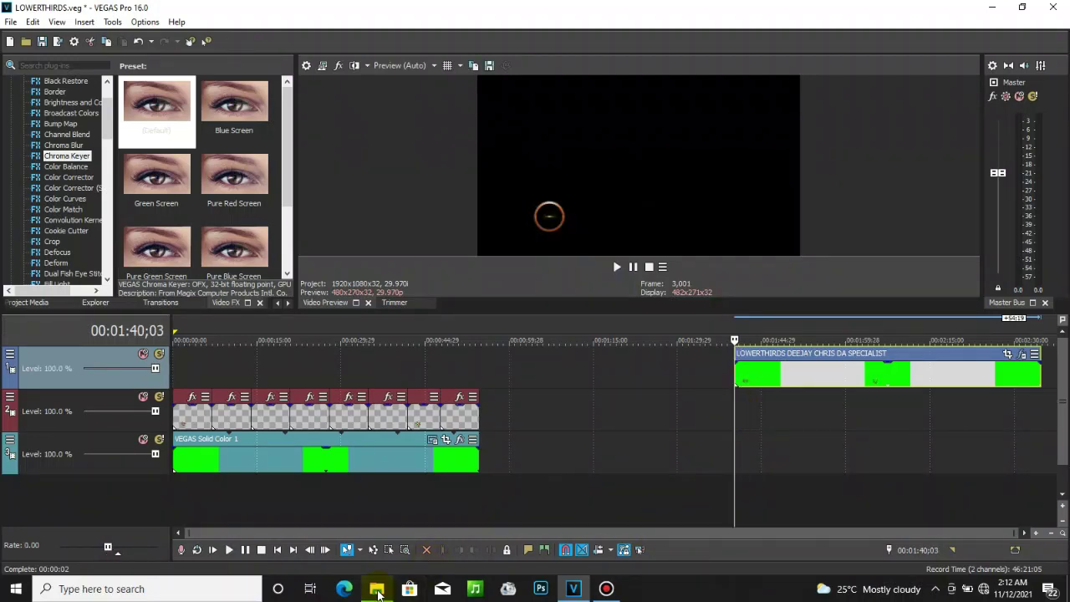
- Try to add the De Mthuda music video from File Explorer to a track below the lower-thirds clip
click(377, 590)
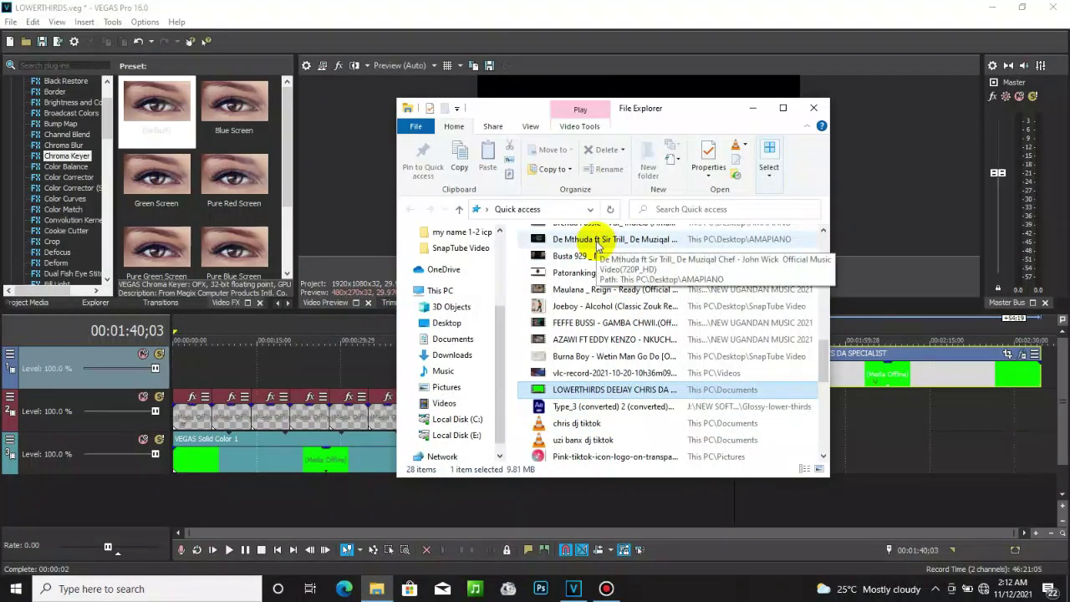
drag(597, 242, 907, 478)
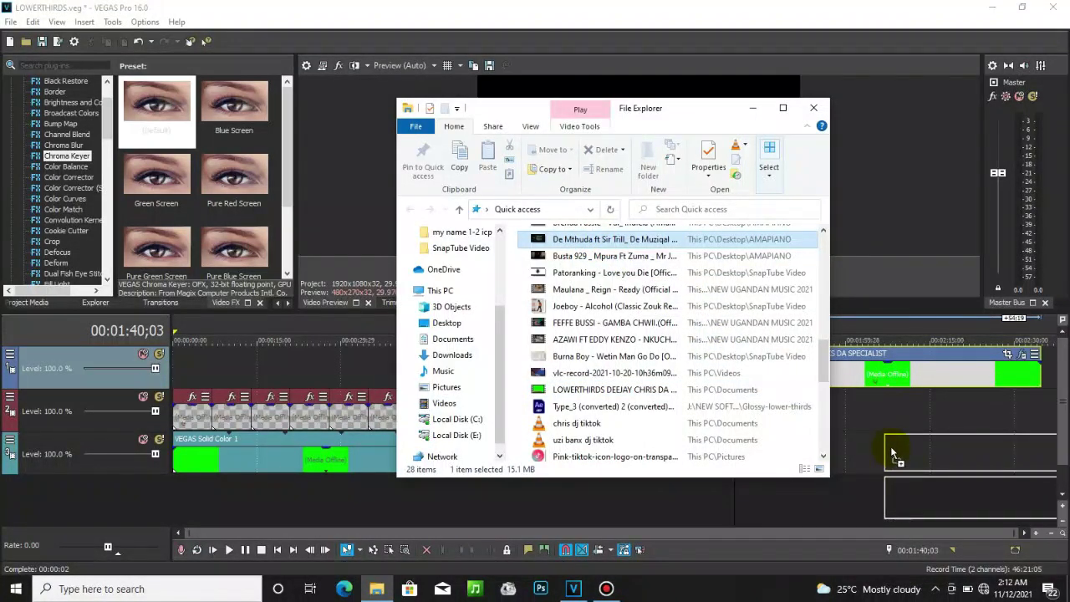
drag(888, 432, 723, 429)
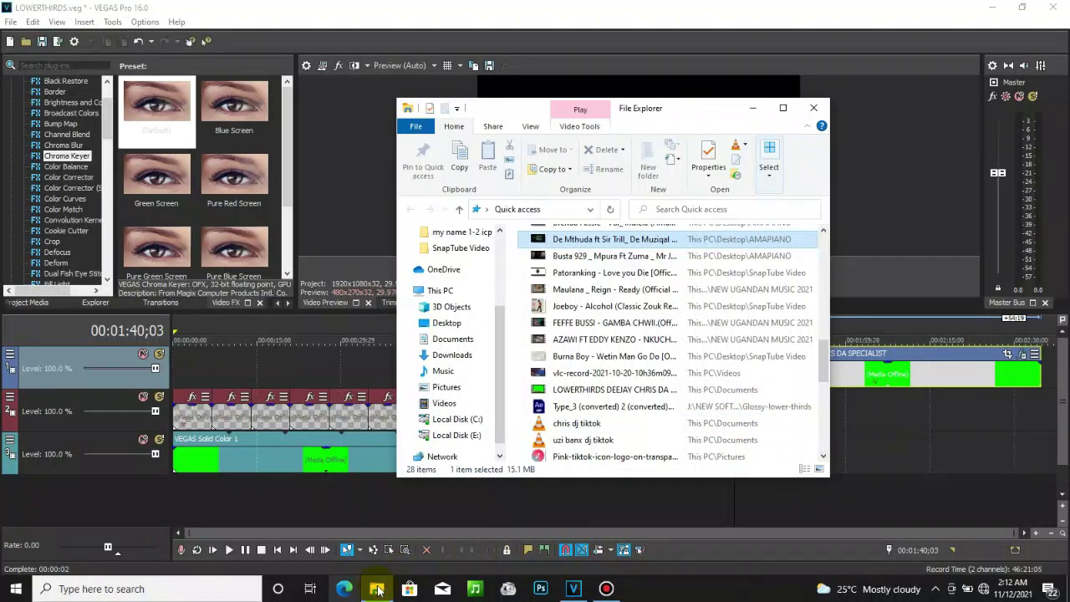
click(13, 589)
click(13, 589)
click(130, 588)
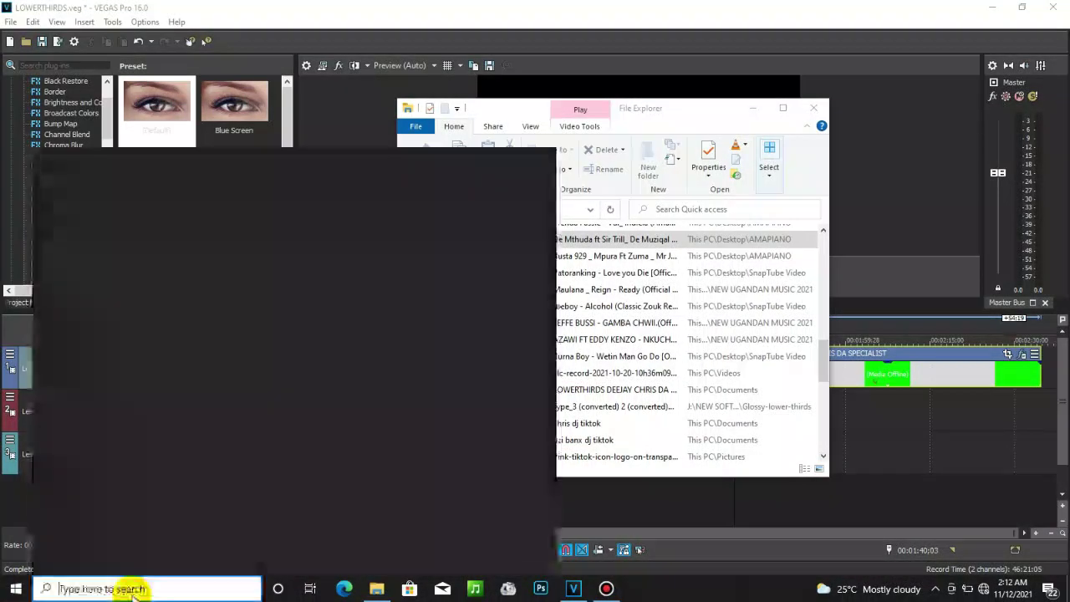
text(L)
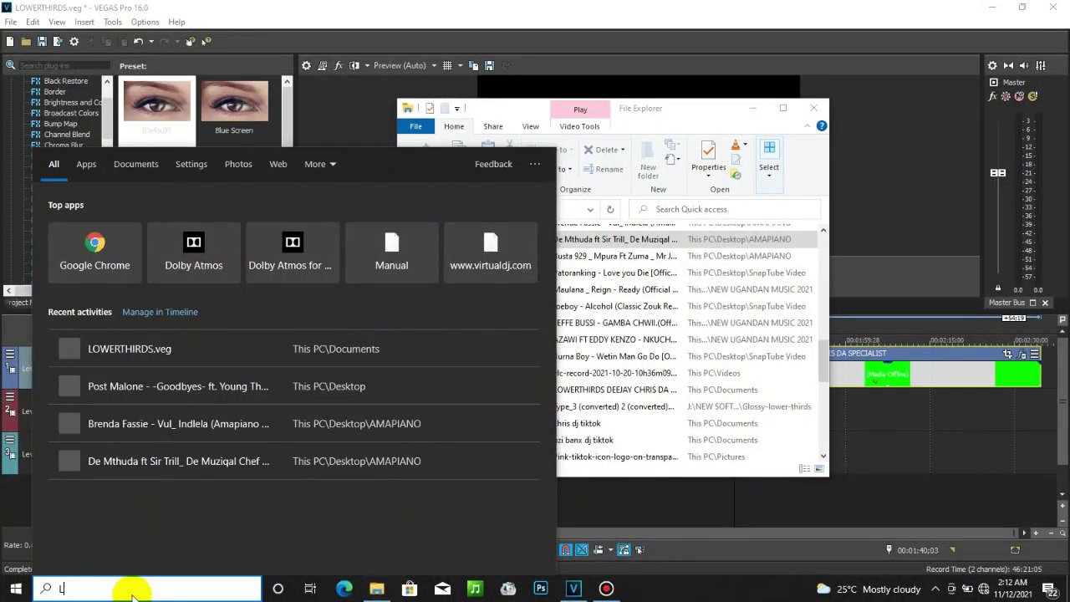
text(ETTER)
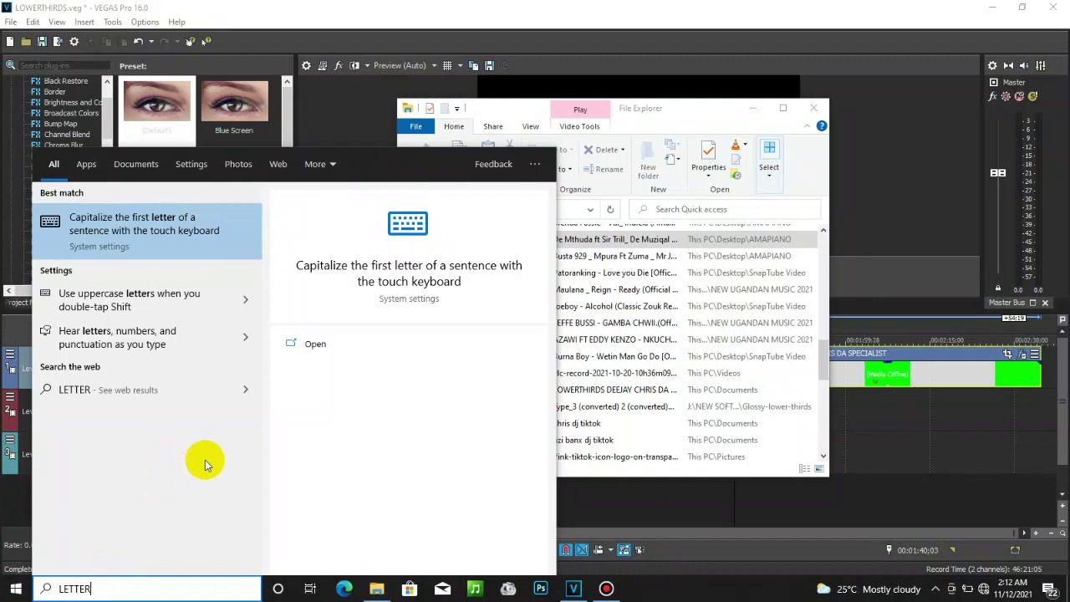
click(616, 339)
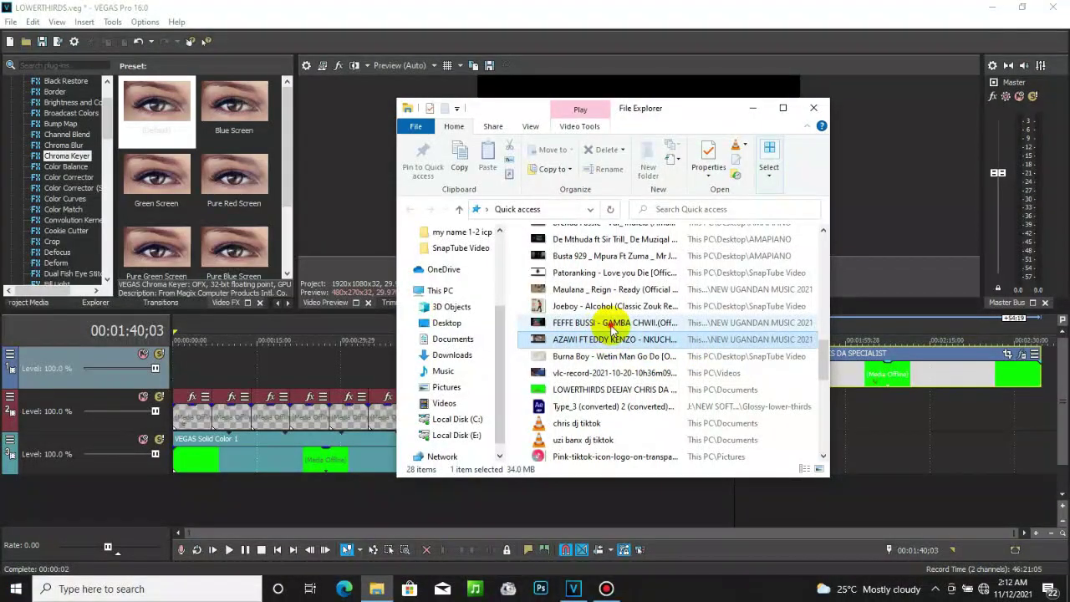
- Add the FEFFE BUSSI - GAMBA CHWII music video from File Explorer to the third track
click(612, 326)
drag(611, 328, 884, 445)
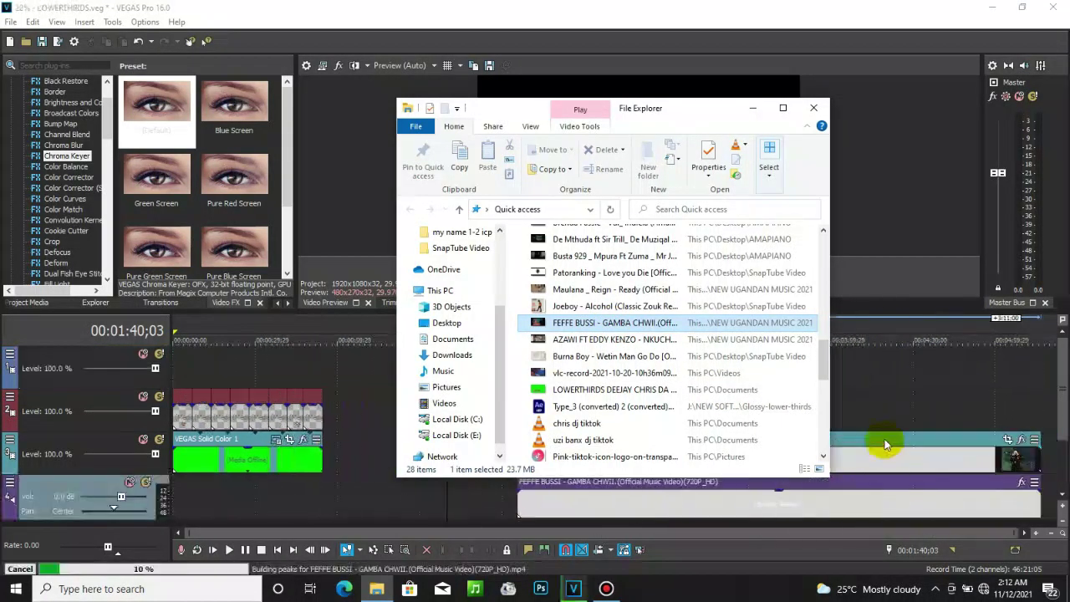
click(753, 107)
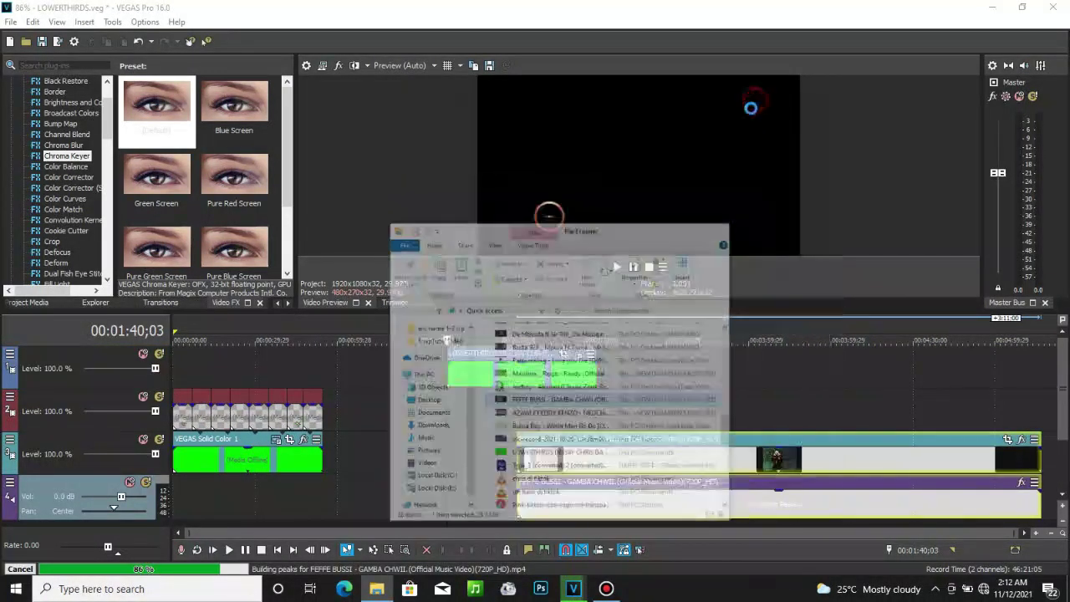
- Align the music video's start with the start of the lower-thirds clip and play the overlay
drag(590, 465, 519, 457)
key(space)
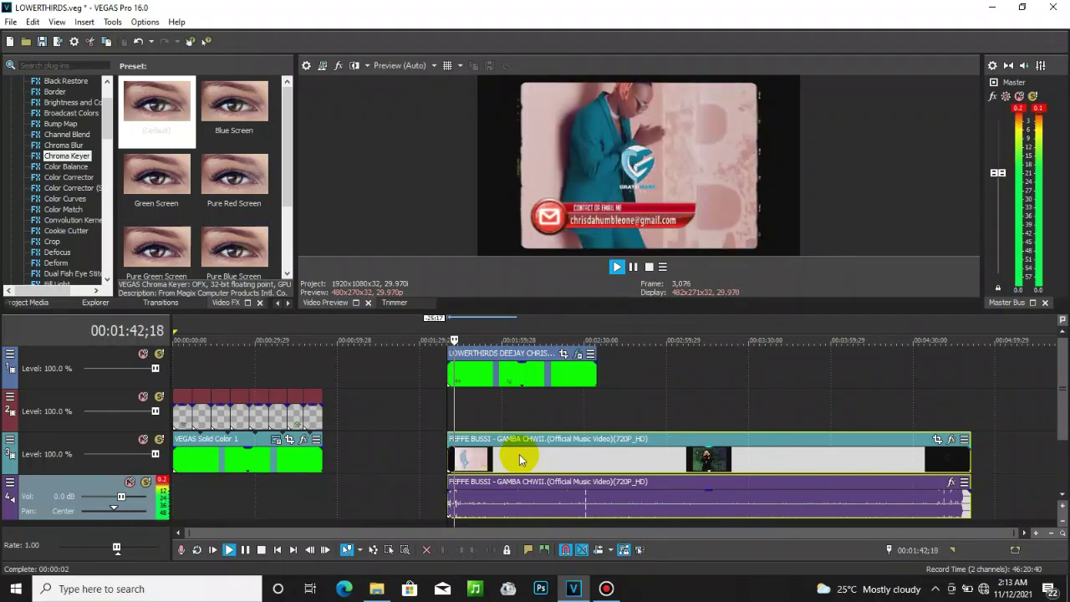
click(540, 376)
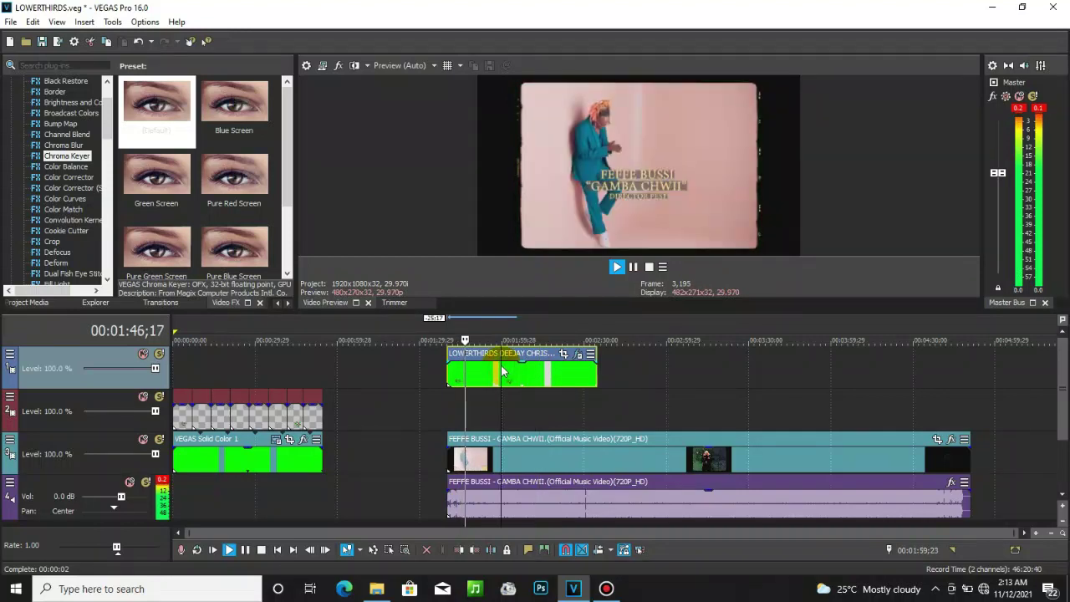
- Stop playback, move the playhead to 00:01:59;23 and open Event Pan/Crop for the lower-thirds clip beside the preview
key(space)
click(501, 370)
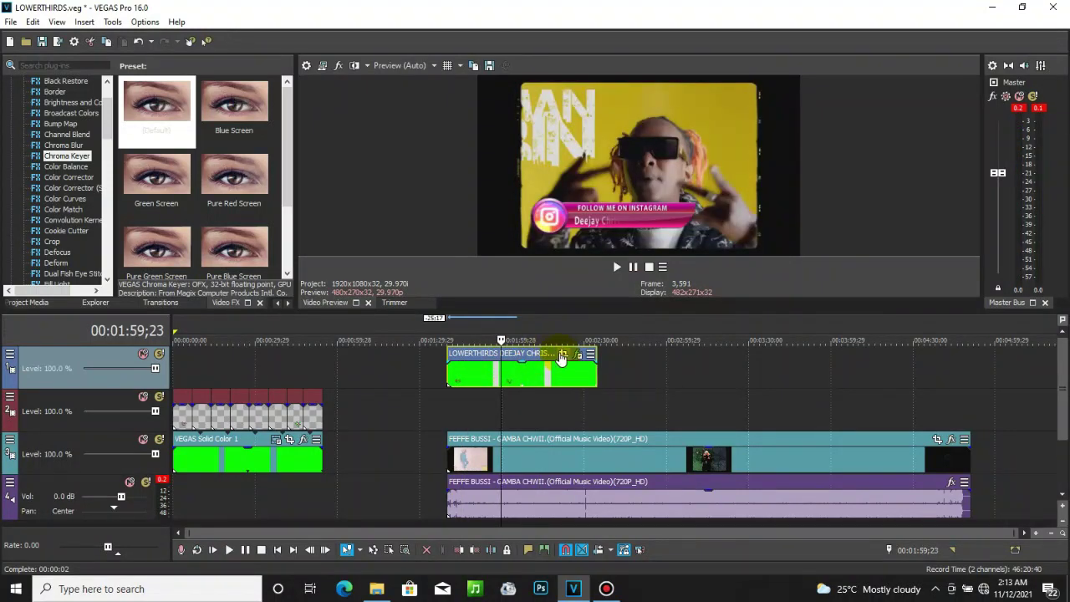
click(562, 358)
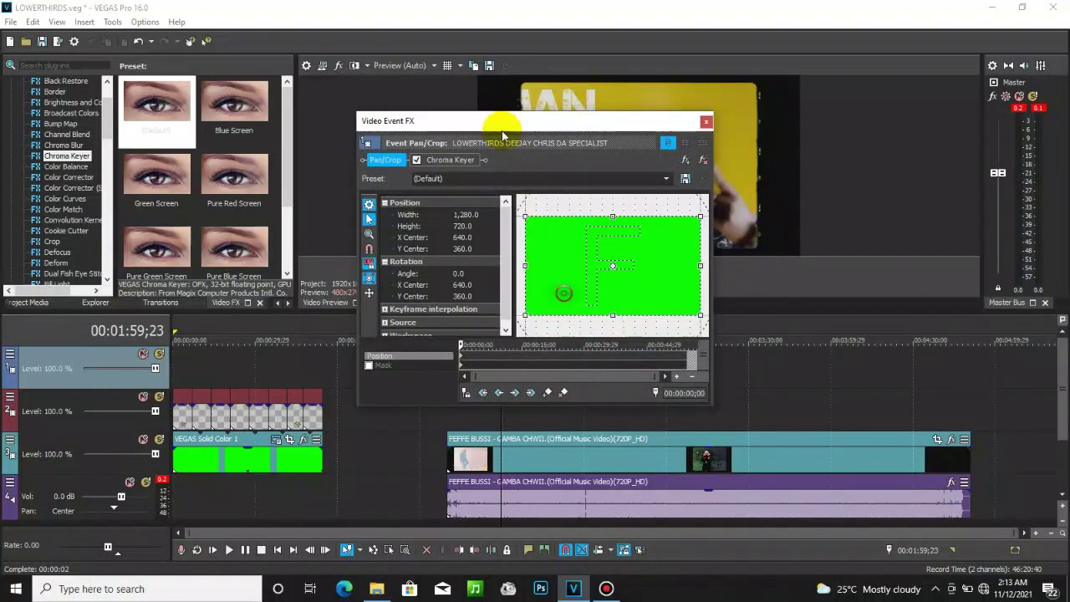
drag(491, 127, 256, 142)
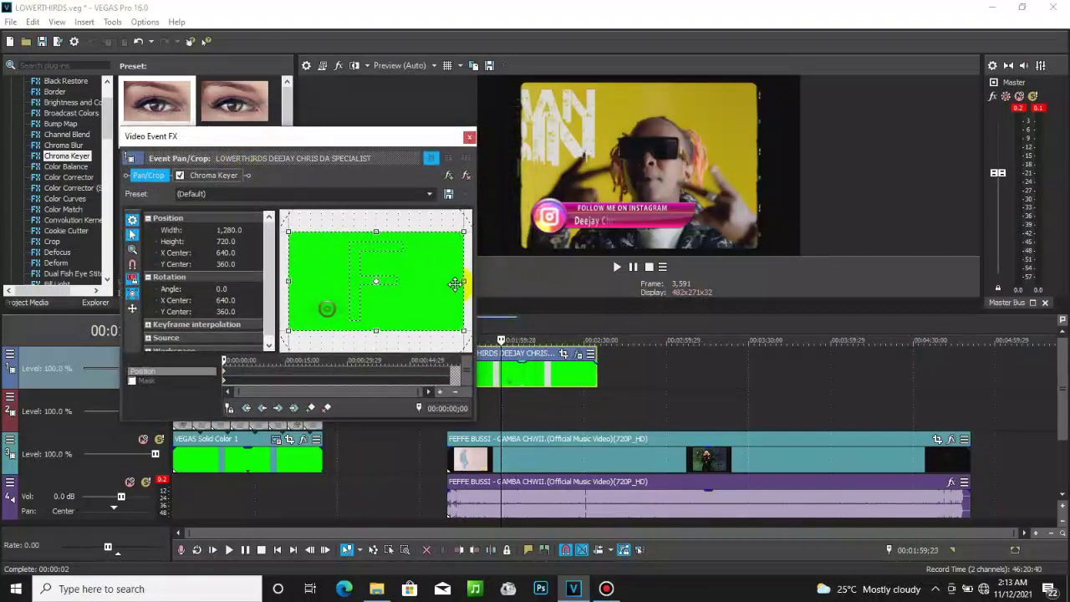
- Try a 1,720 × 967.5 crop frame centred at 625.3, 188.9, and reset it with the 16:9 Widescreen TV aspect ratio preset
drag(288, 227, 279, 112)
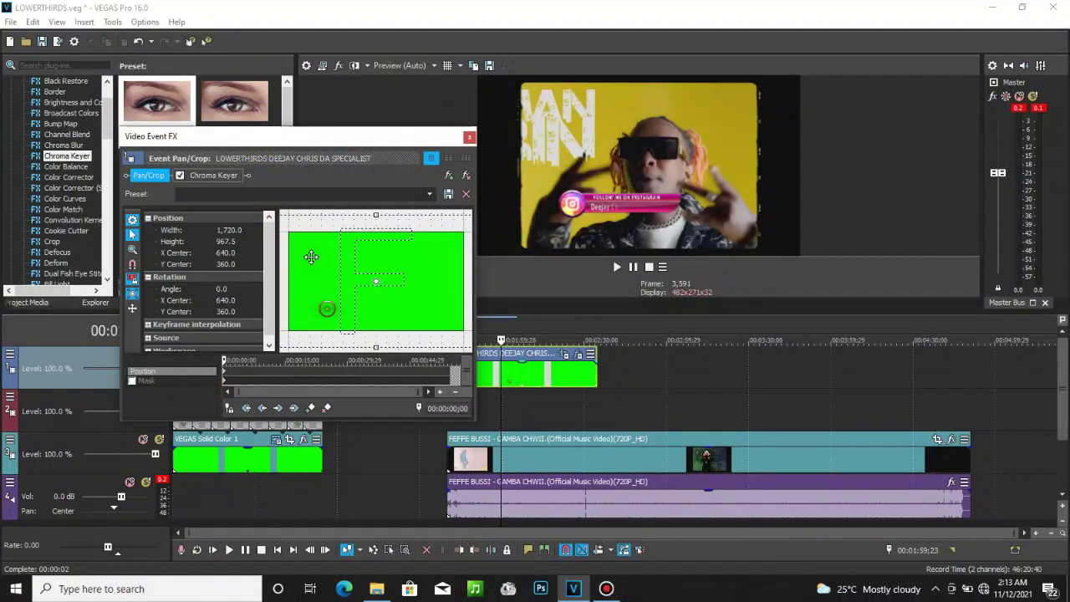
drag(329, 289, 376, 307)
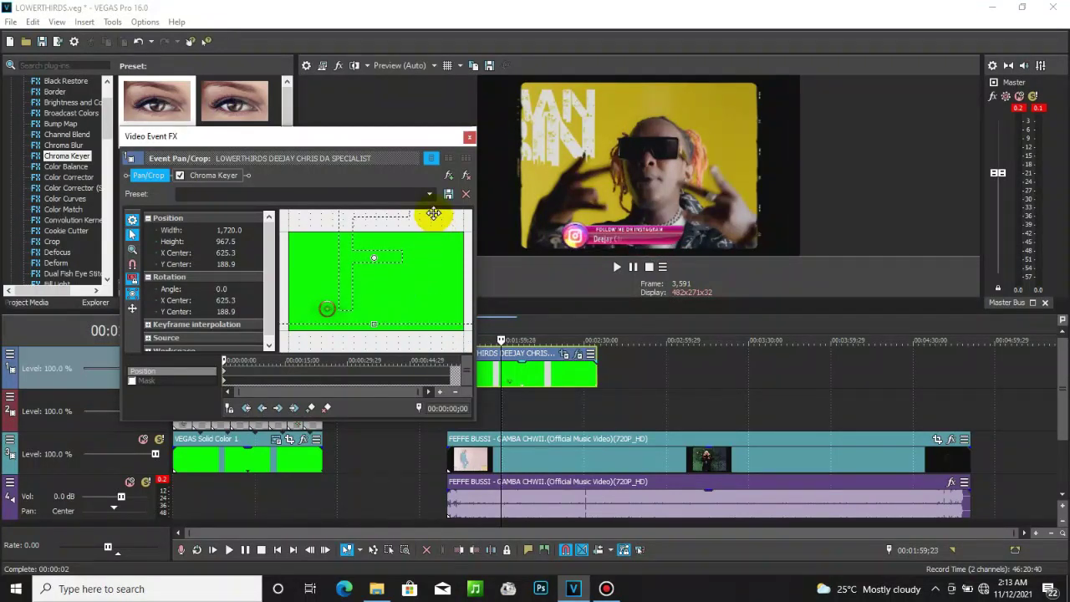
click(430, 194)
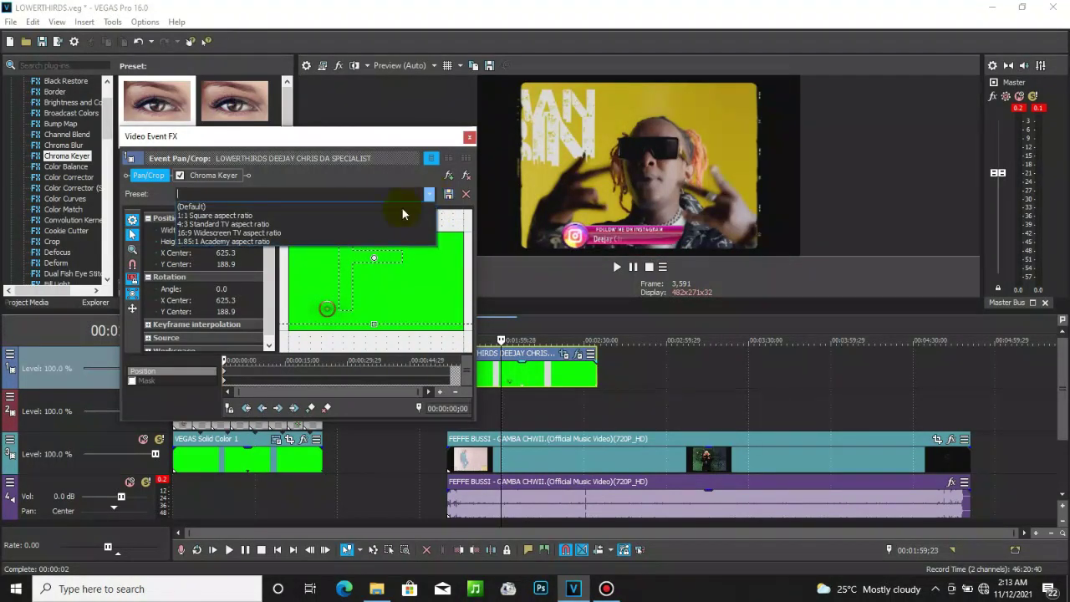
click(330, 229)
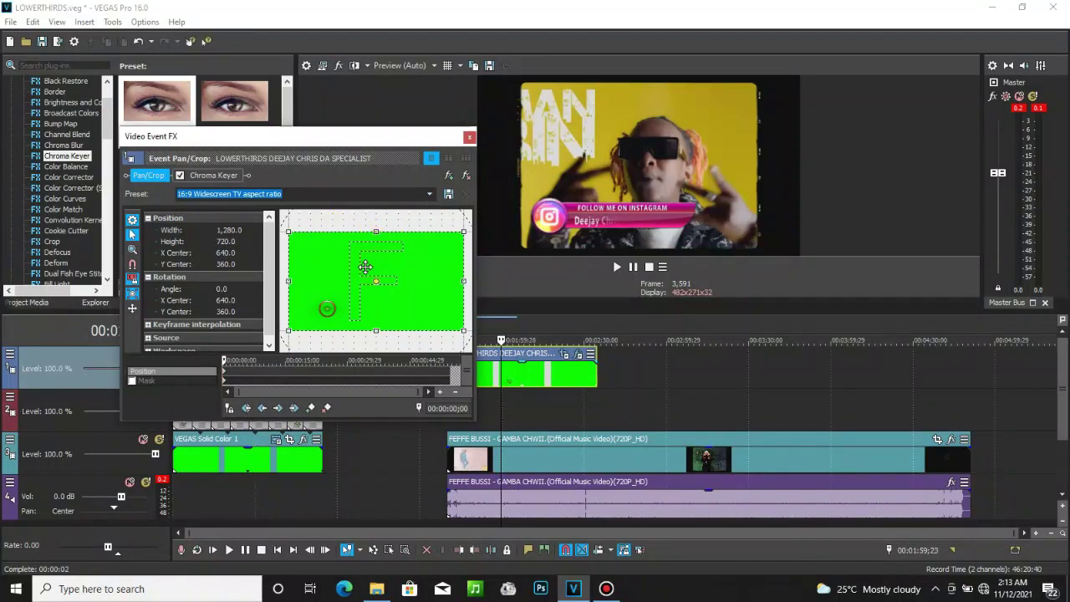
- Shrink and reposition the lower third with a crop frame of 1,984 × 1,116 centred at 620.4, 193.8, and play the overlay
drag(289, 232, 241, 205)
drag(334, 283, 332, 260)
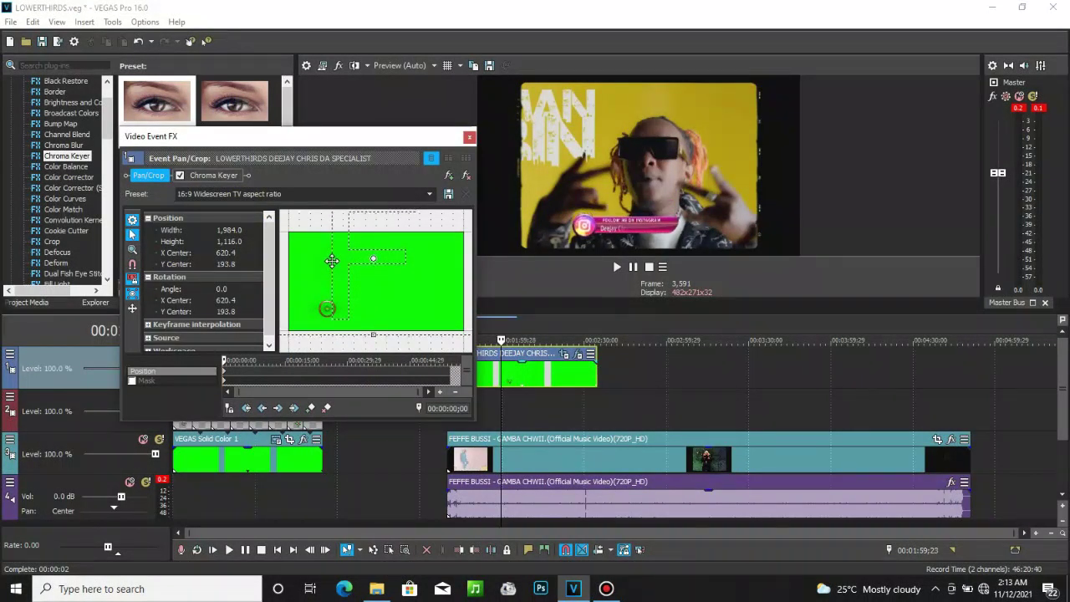
click(469, 136)
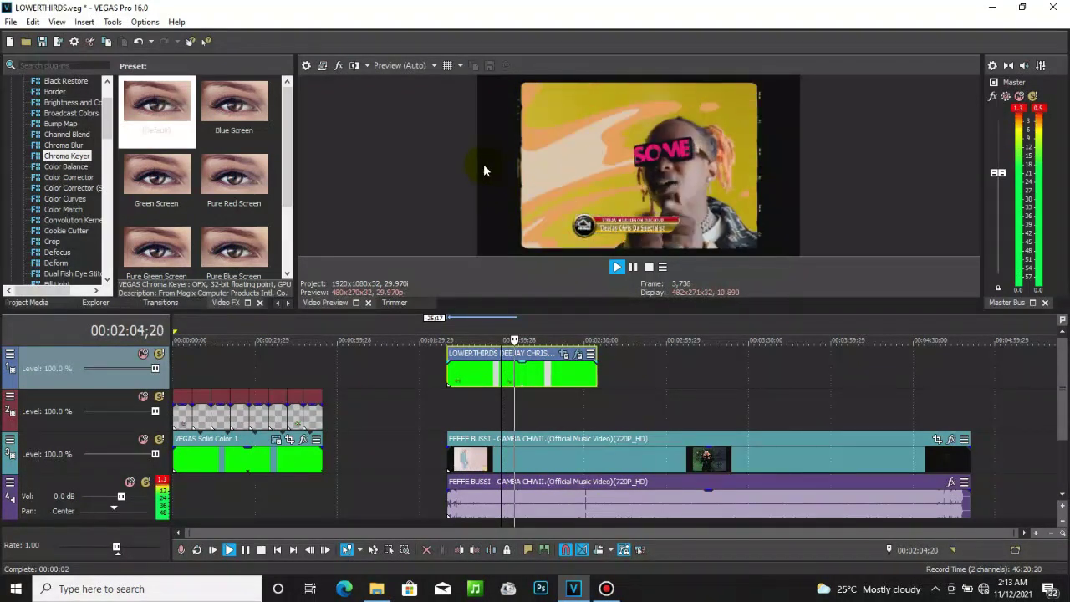
key(space)
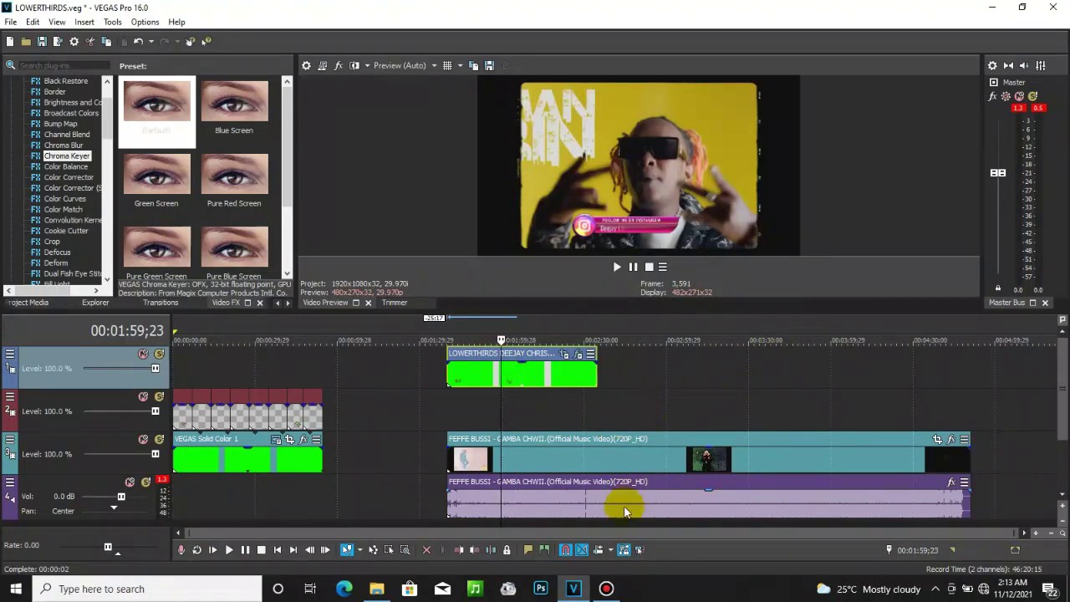
click(605, 589)
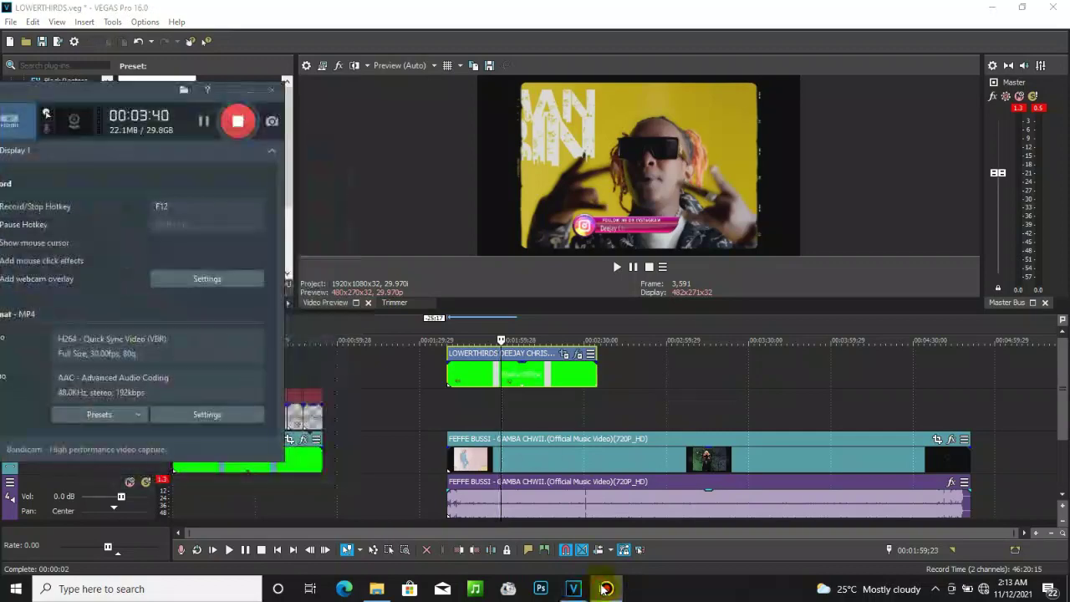